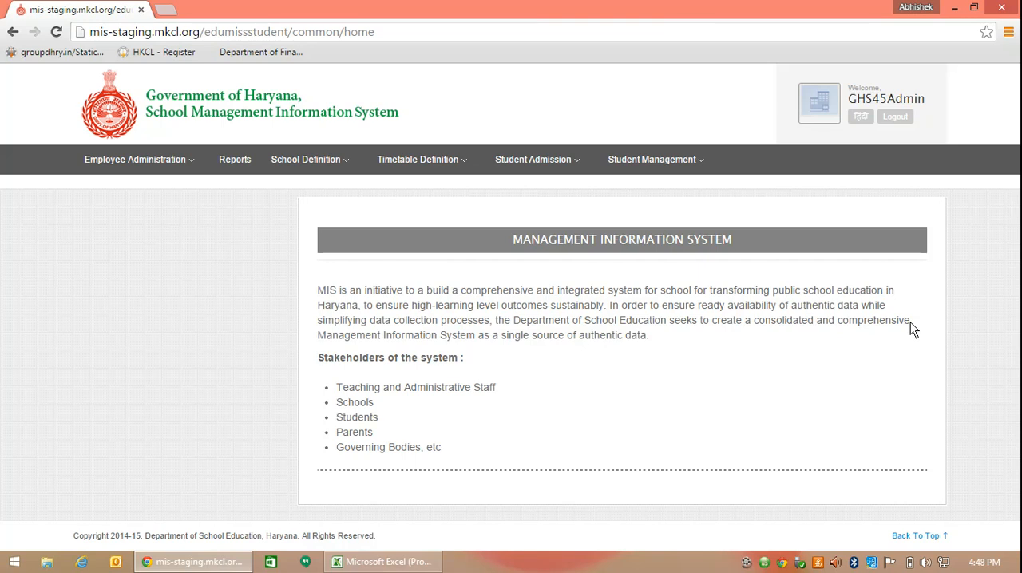
Look up the student by registration number on the School Leaving page and select the matching record.
left_click(565, 166)
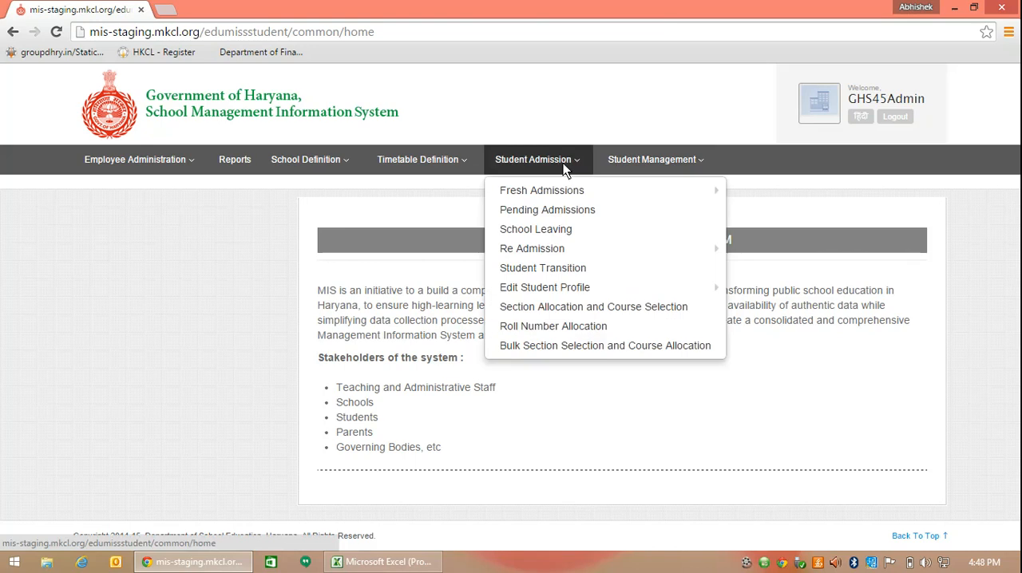
left_click(562, 230)
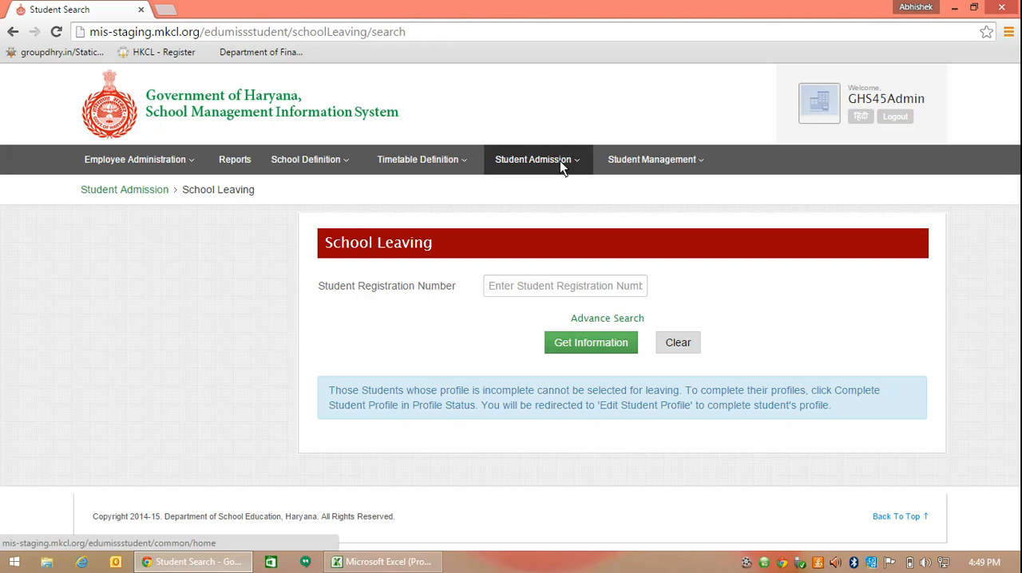
left_click(513, 287)
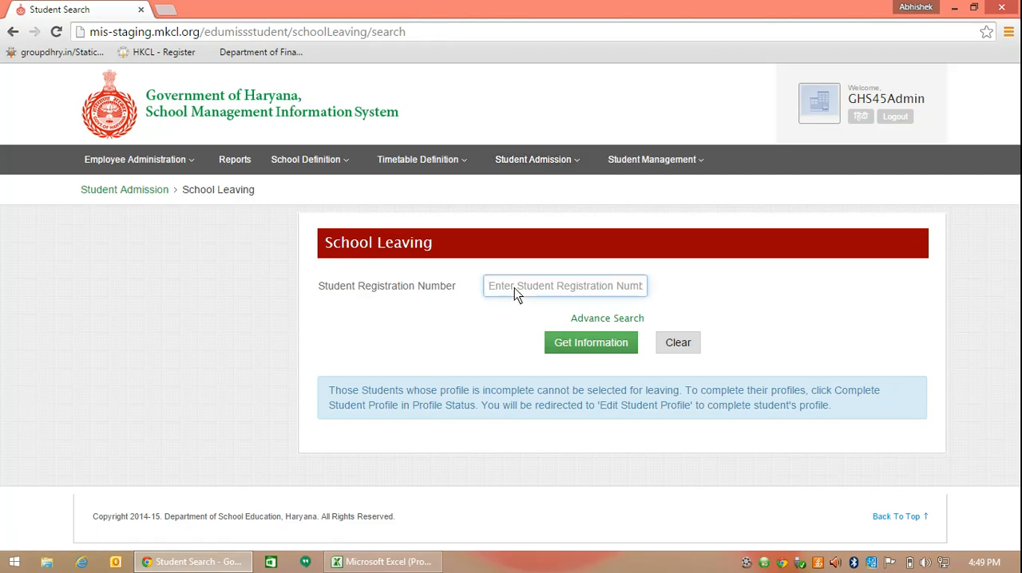
type("1500000072")
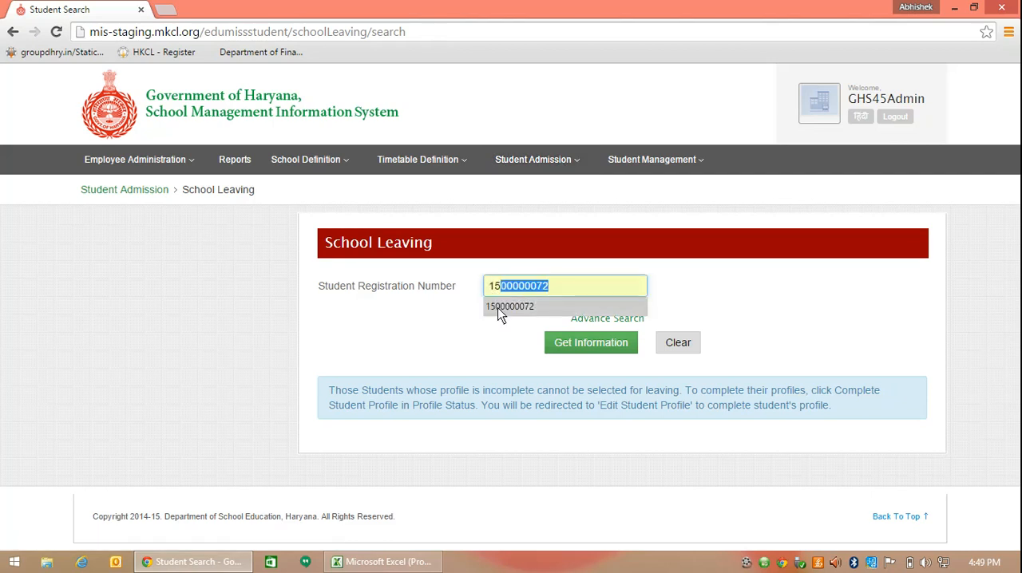
left_click(503, 306)
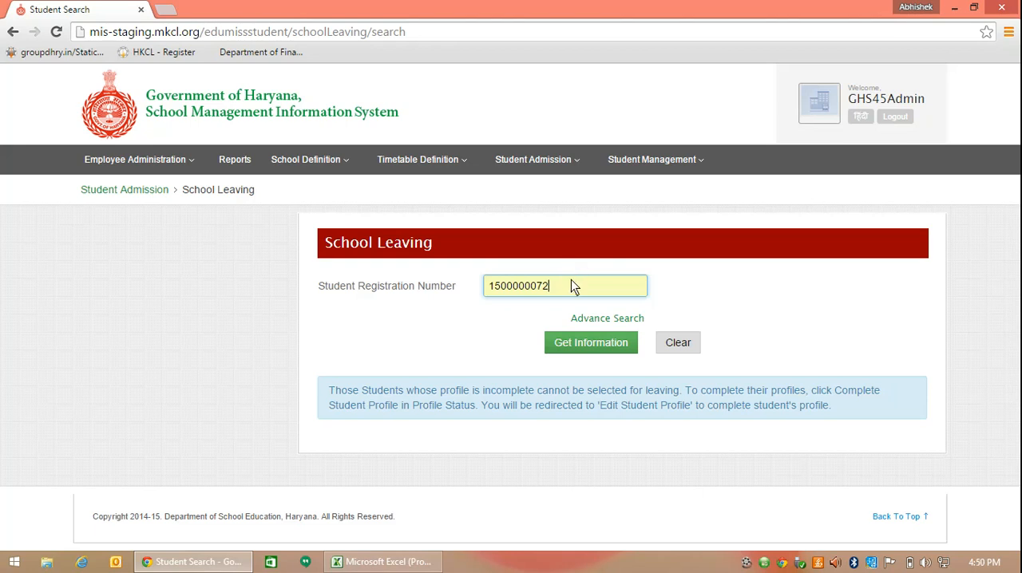
left_click(568, 342)
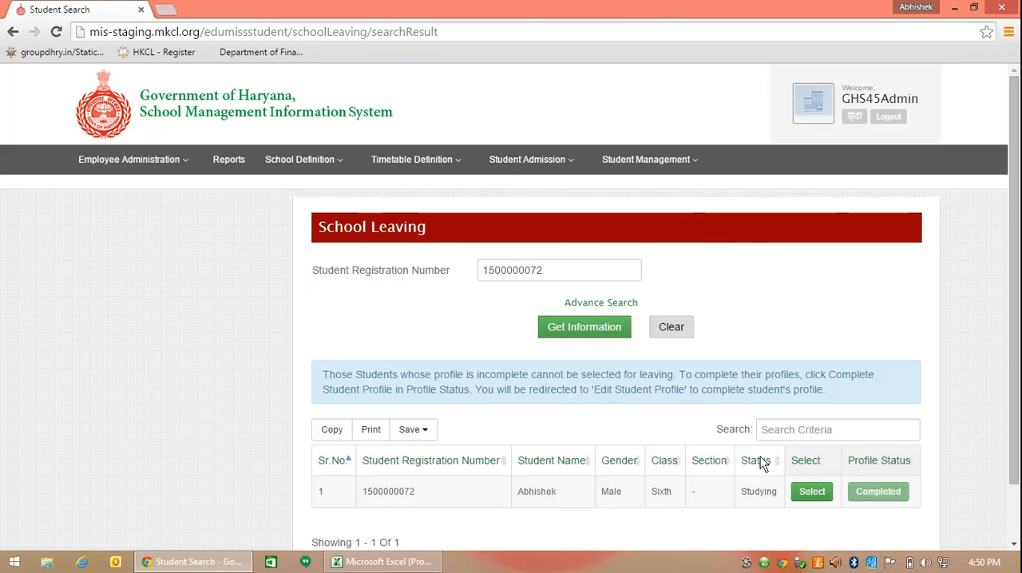
left_click(804, 491)
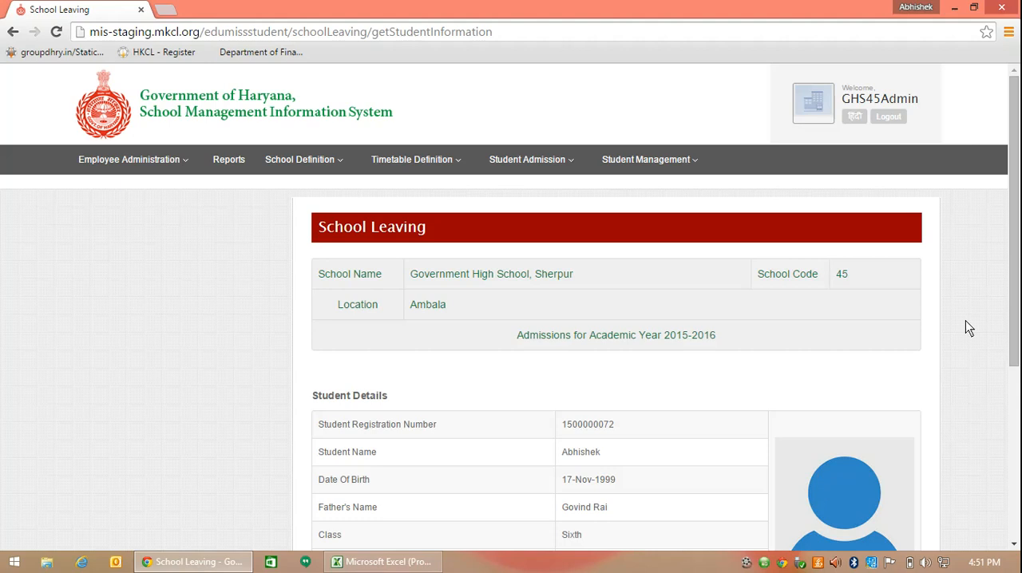
Set the reason for leaving to On Student's Request, enter the school leaving certificate number, and proceed.
left_click_drag(1012, 316, 1009, 475)
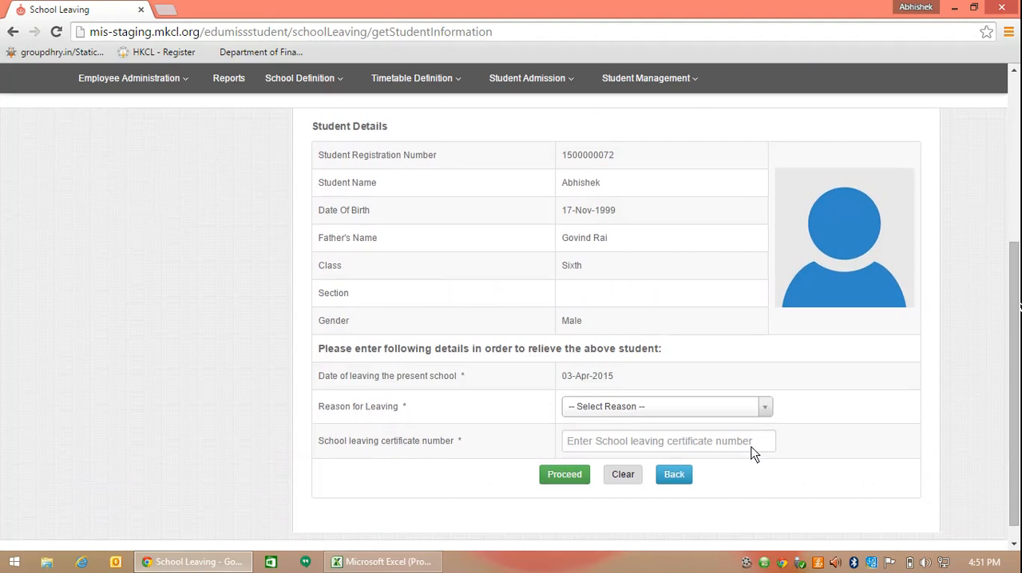
left_click(765, 410)
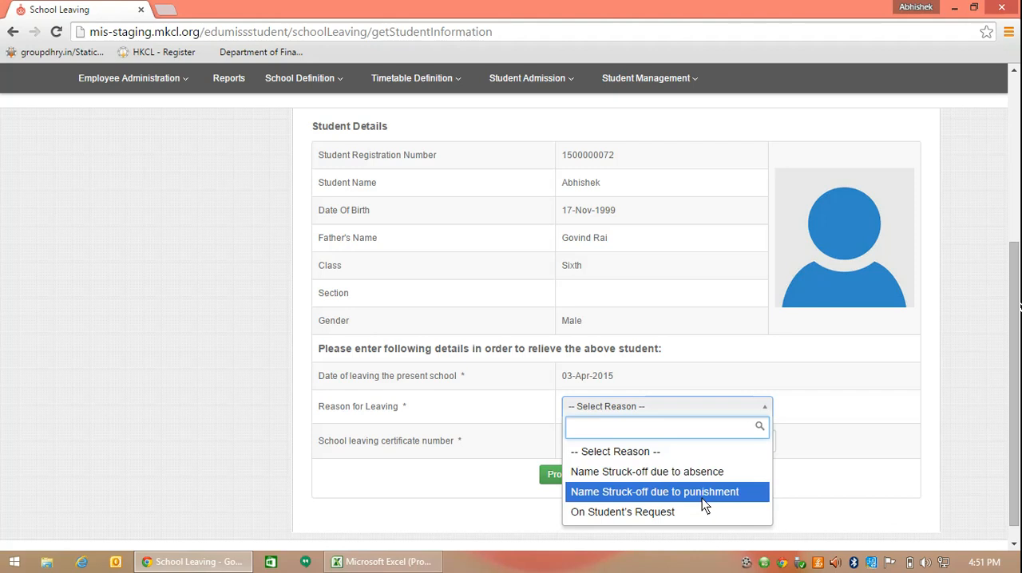
left_click(652, 511)
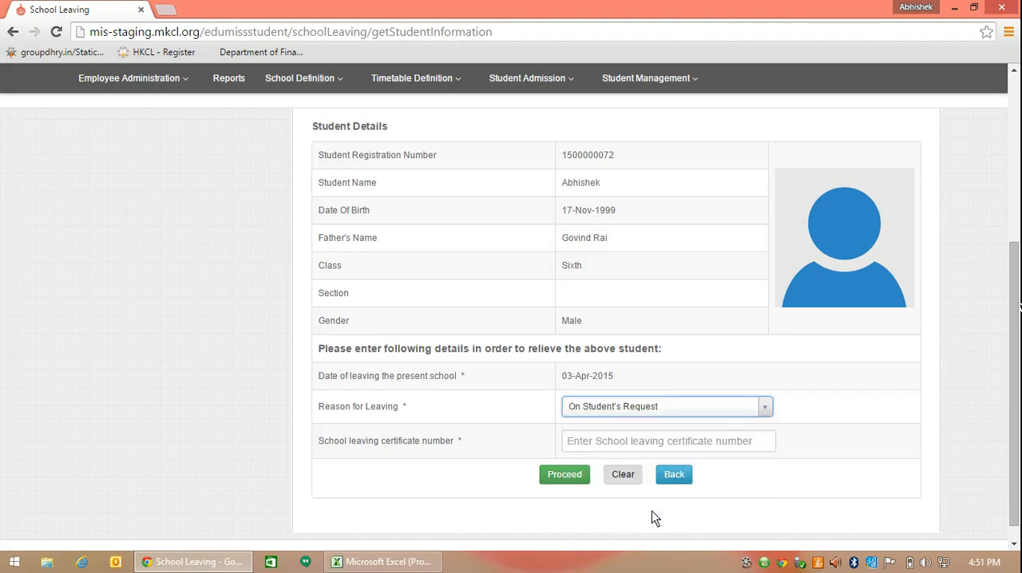
left_click(570, 440)
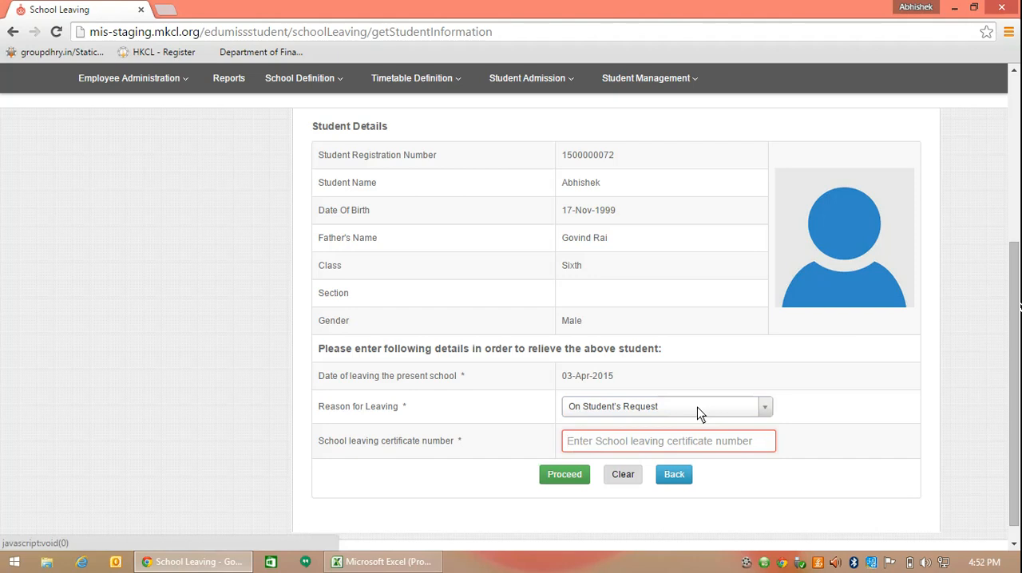
type("121")
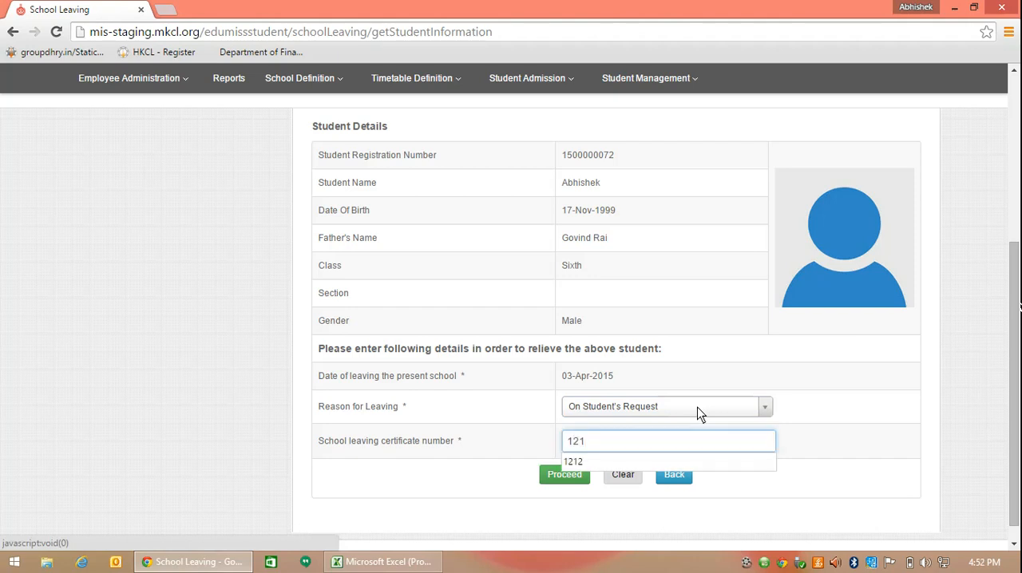
type("1")
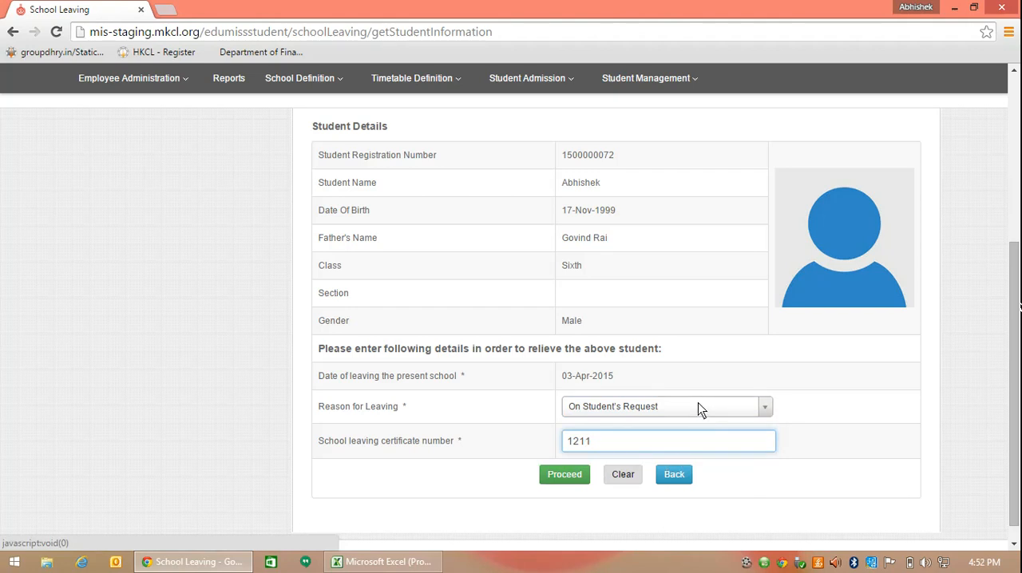
left_click(569, 473)
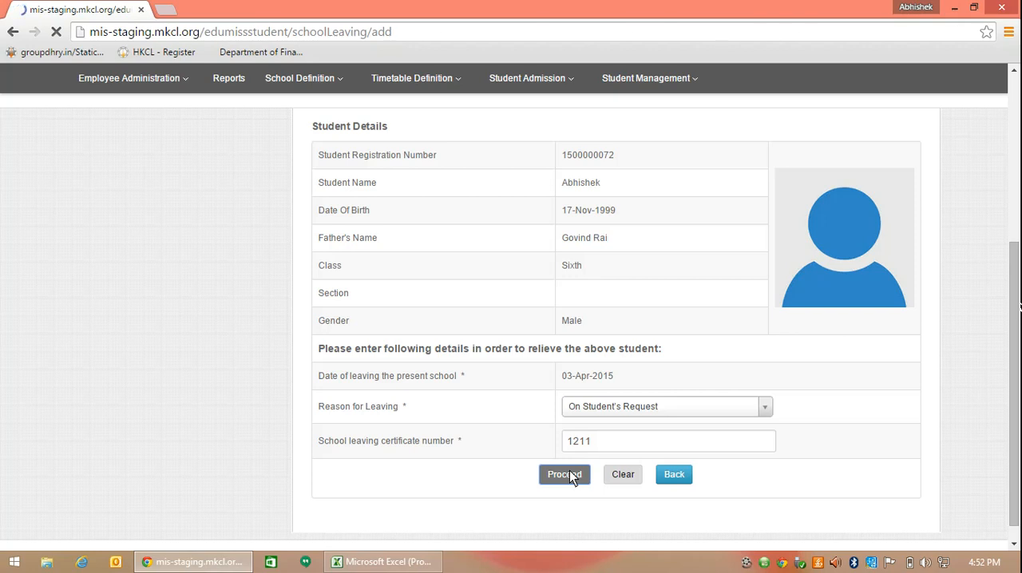
Attach transfer.jpg as the scanned copy of the school leaving certificate.
scroll(627, 434, "down", 5)
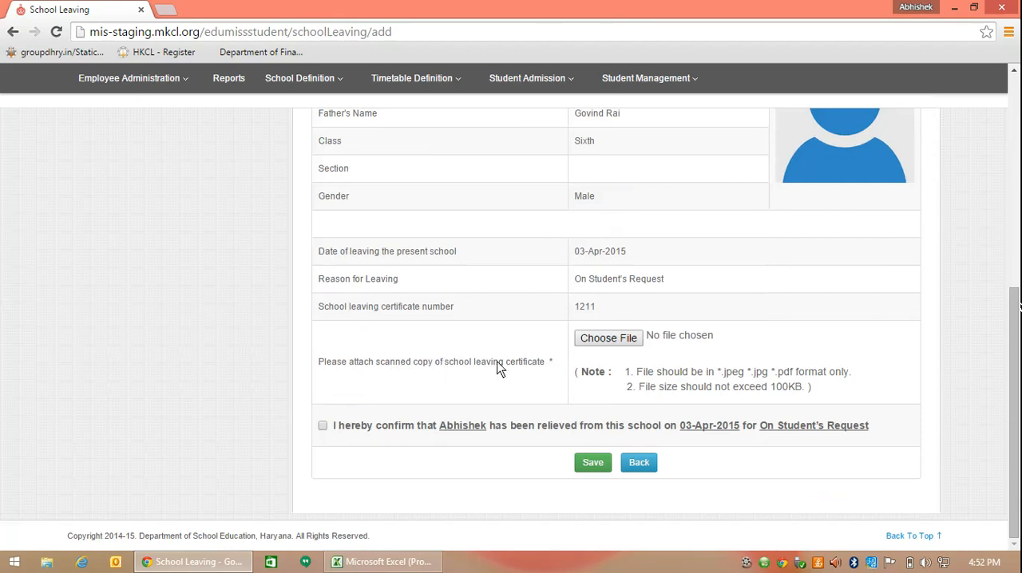
left_click(590, 340)
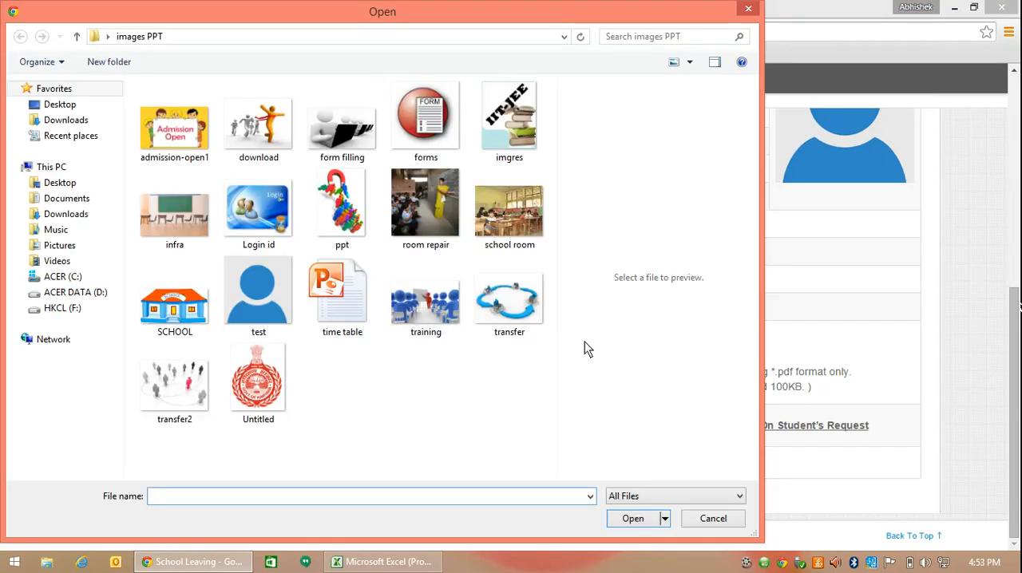
left_click(527, 327)
left_click(623, 520)
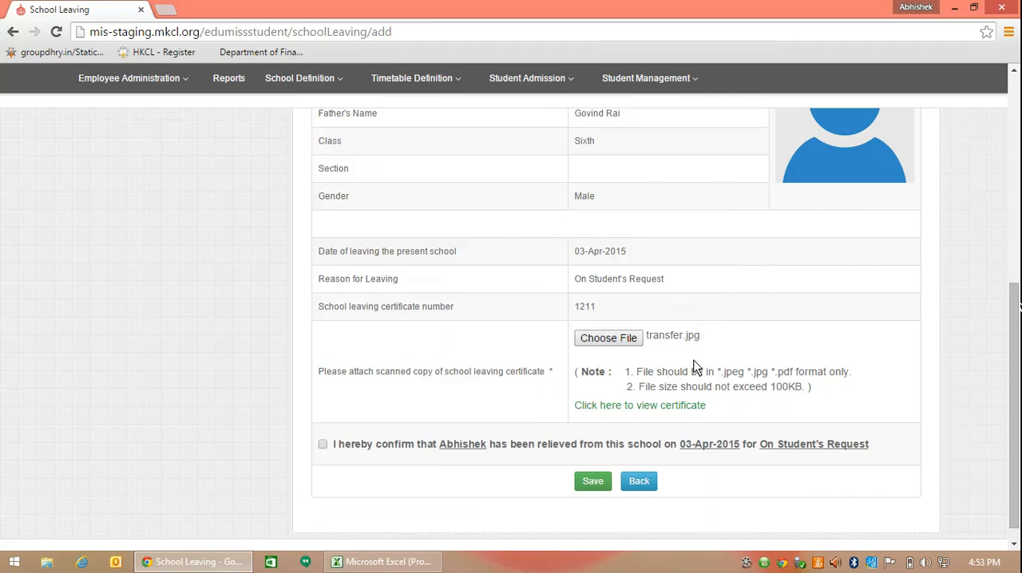
Preview the attached certificate, then confirm the declaration that the student has been relieved and save it.
left_click(678, 405)
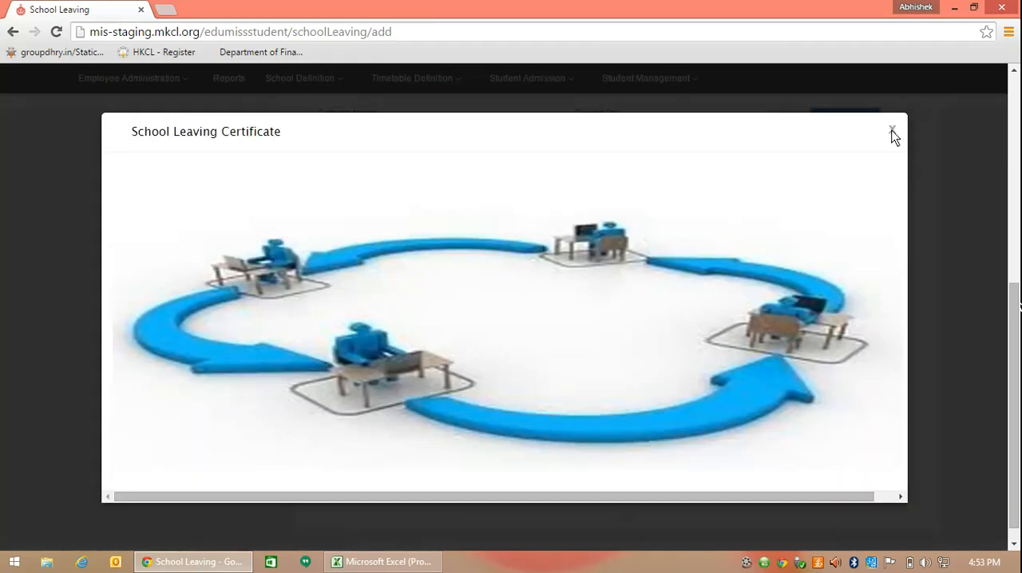
left_click(892, 130)
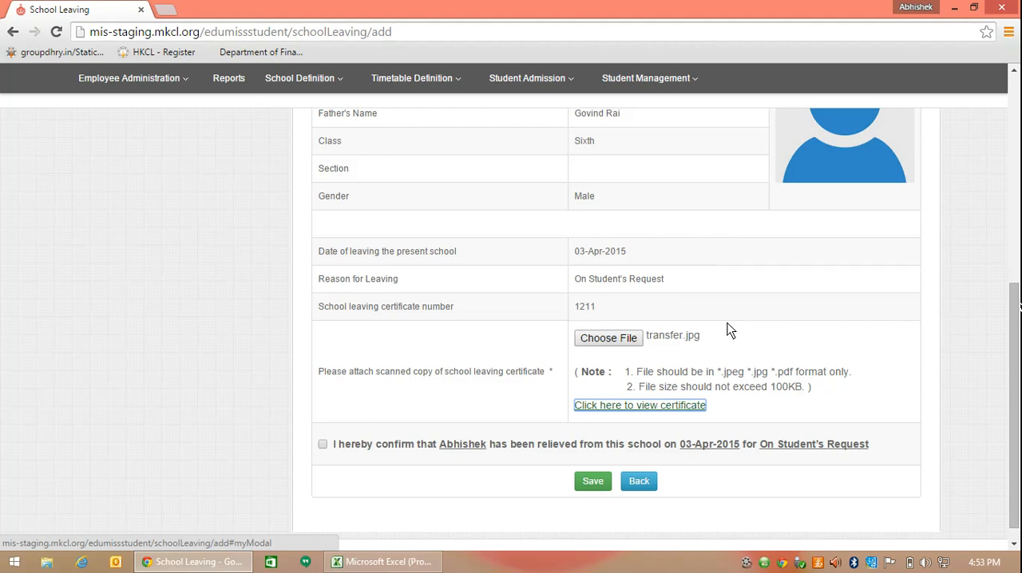
left_click(323, 445)
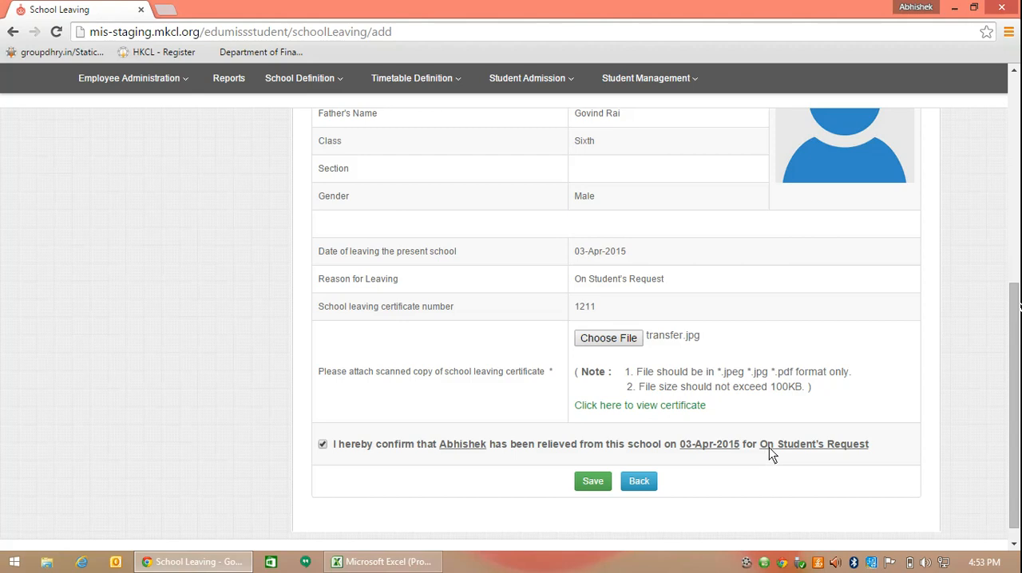
left_click(592, 483)
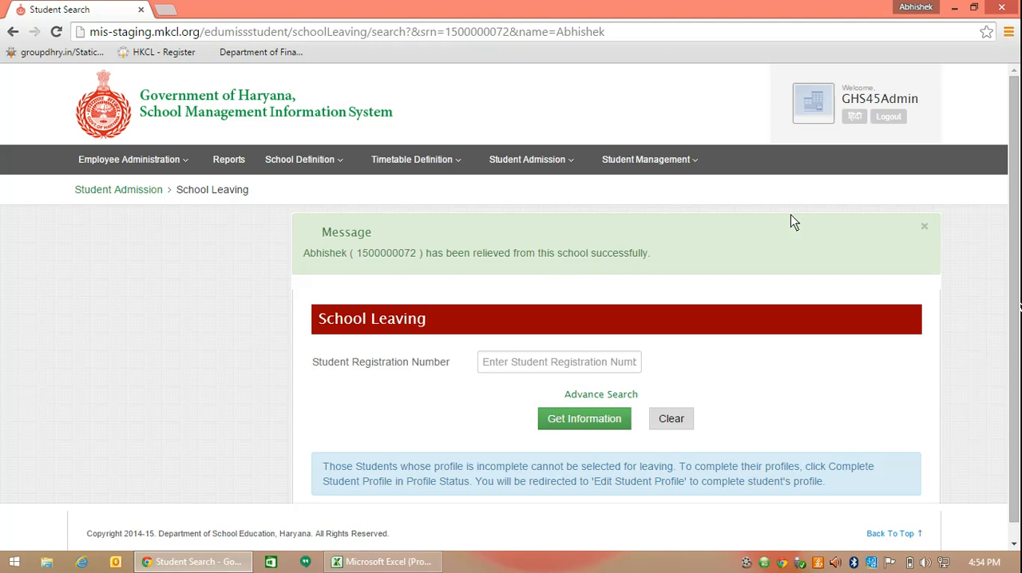
left_click(885, 120)
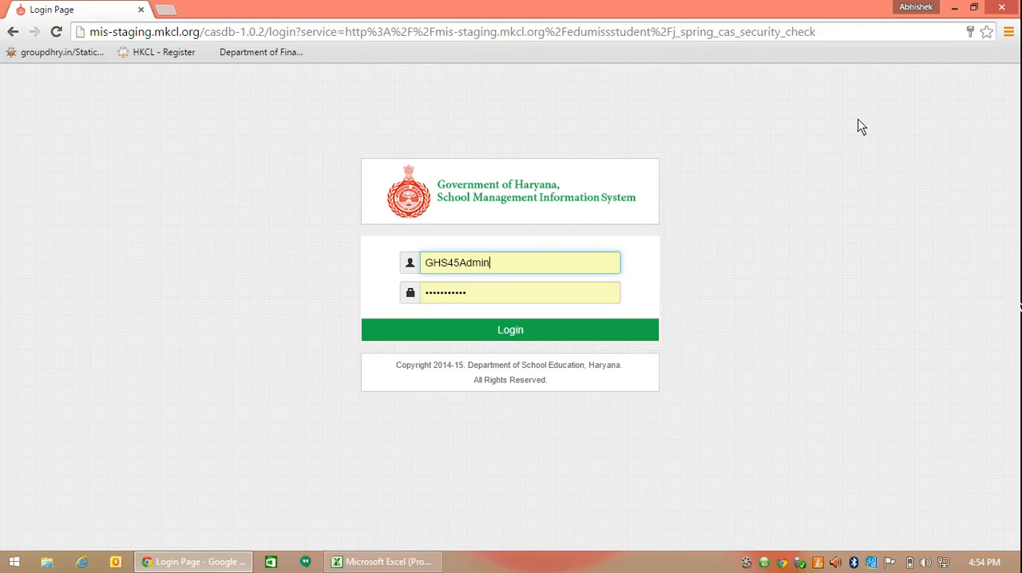
left_click(451, 268)
left_click_drag(449, 263, 419, 263)
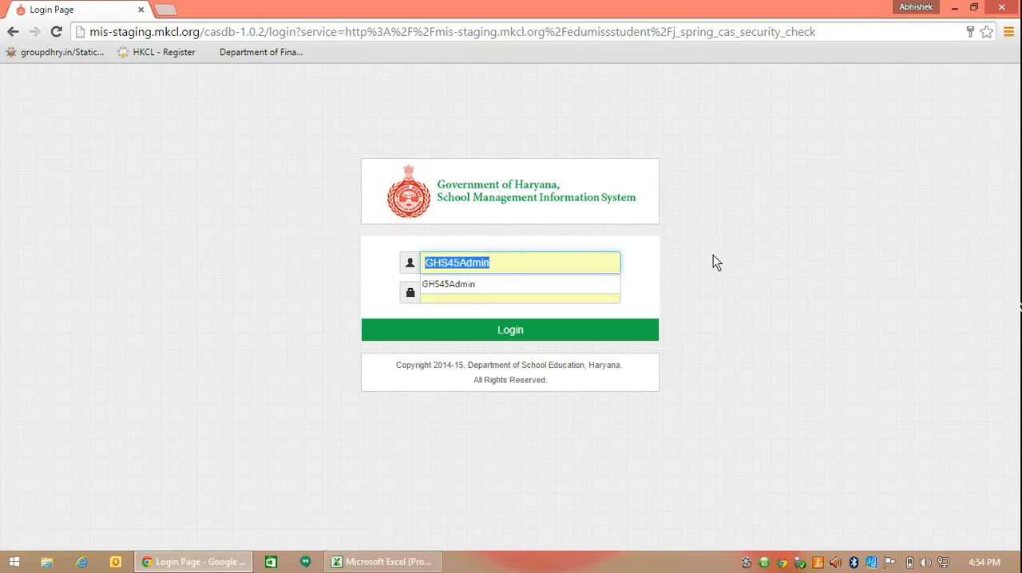
type("GSSS")
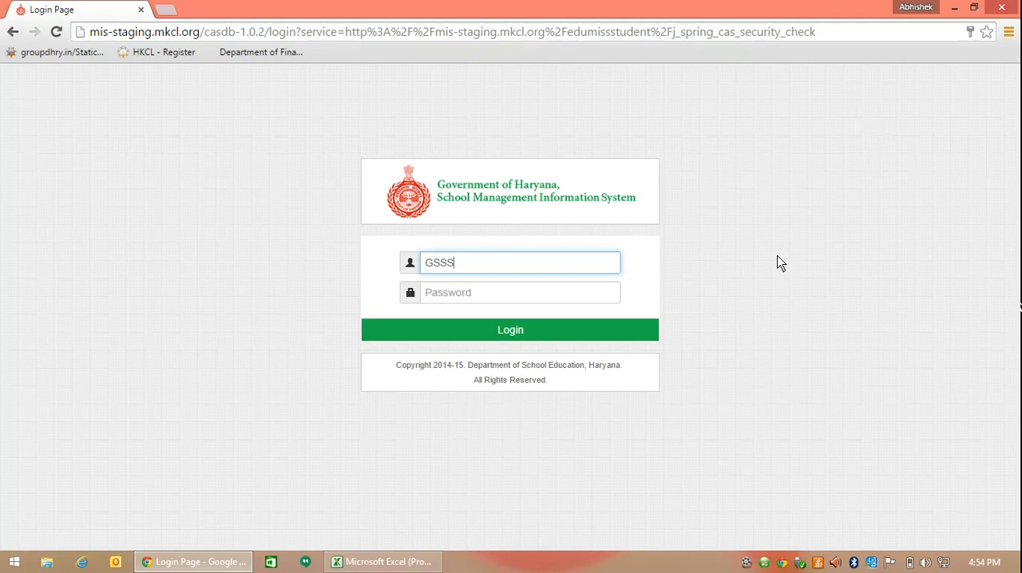
type("46Admin")
Enter the account password, log in, and decline to save the password in the browser.
left_click(550, 293)
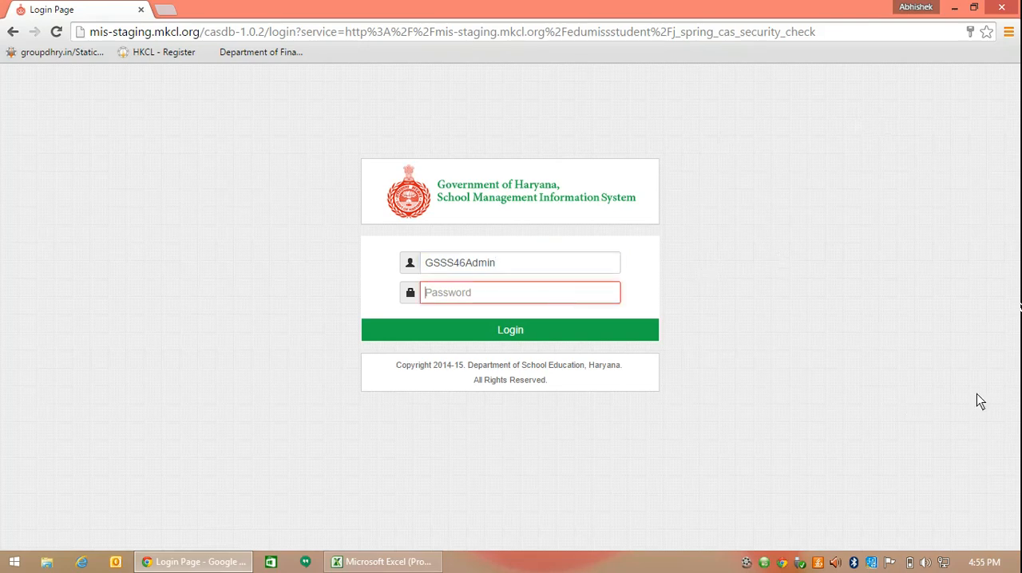
type("123")
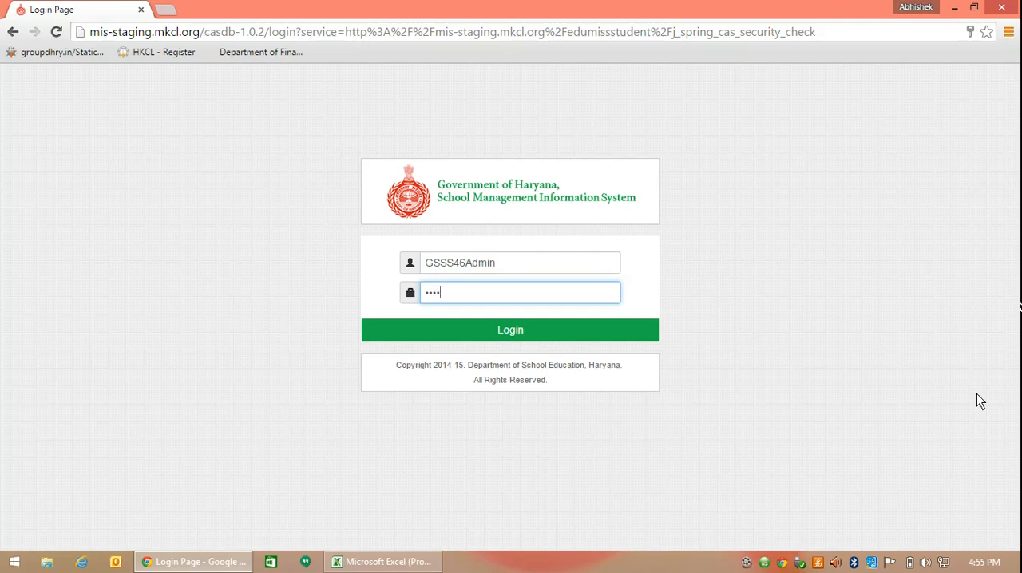
type("4567")
type("****")
left_click(529, 329)
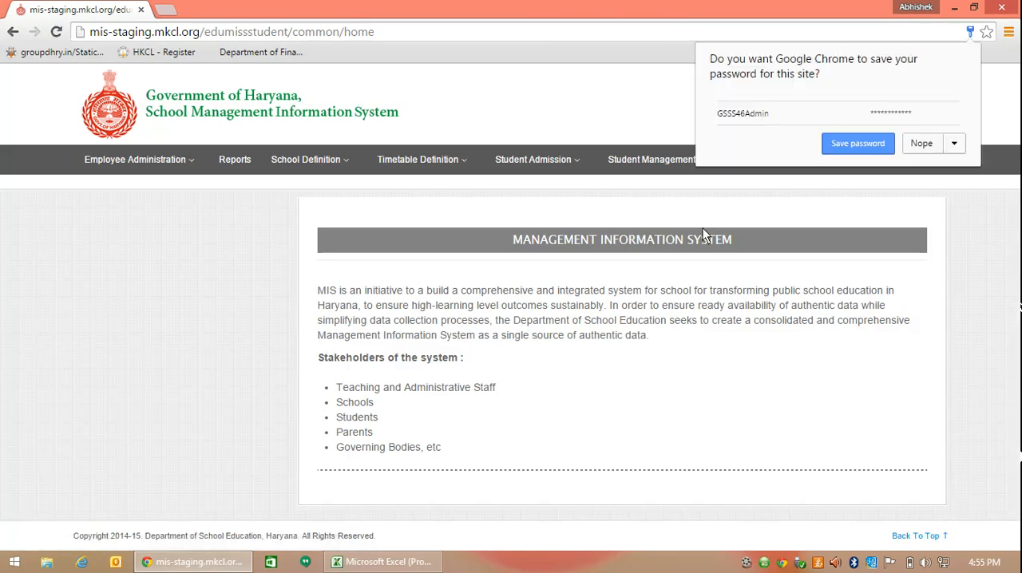
left_click(920, 145)
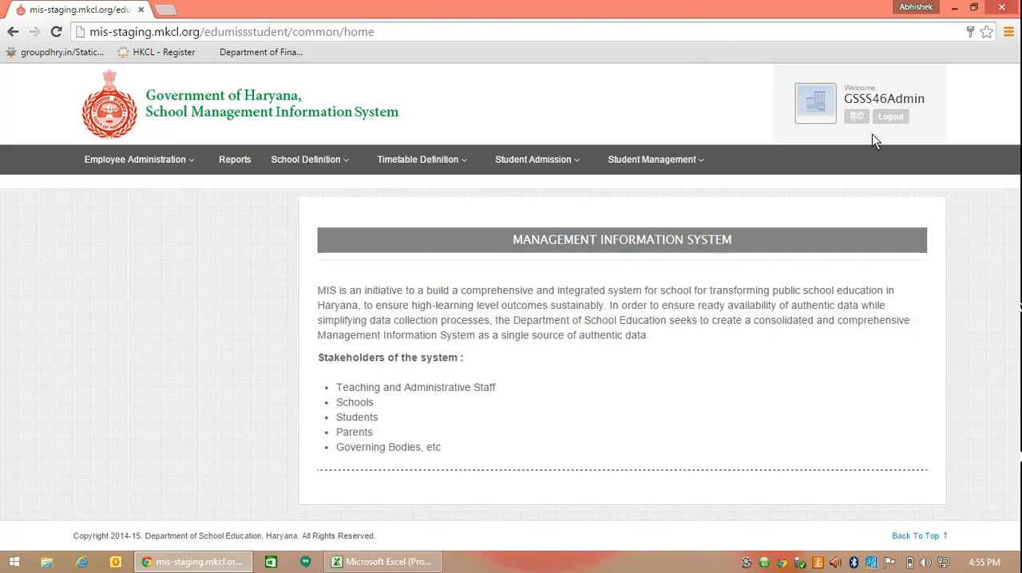
Open the Re Admission student details page and retrieve the relieved student's information by registration number.
left_click(524, 157)
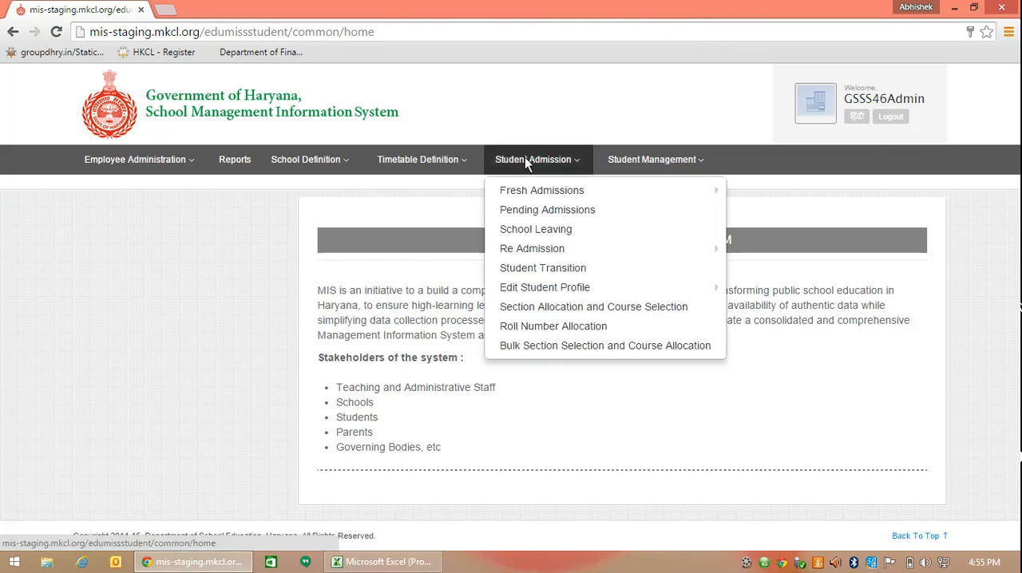
left_click(520, 255)
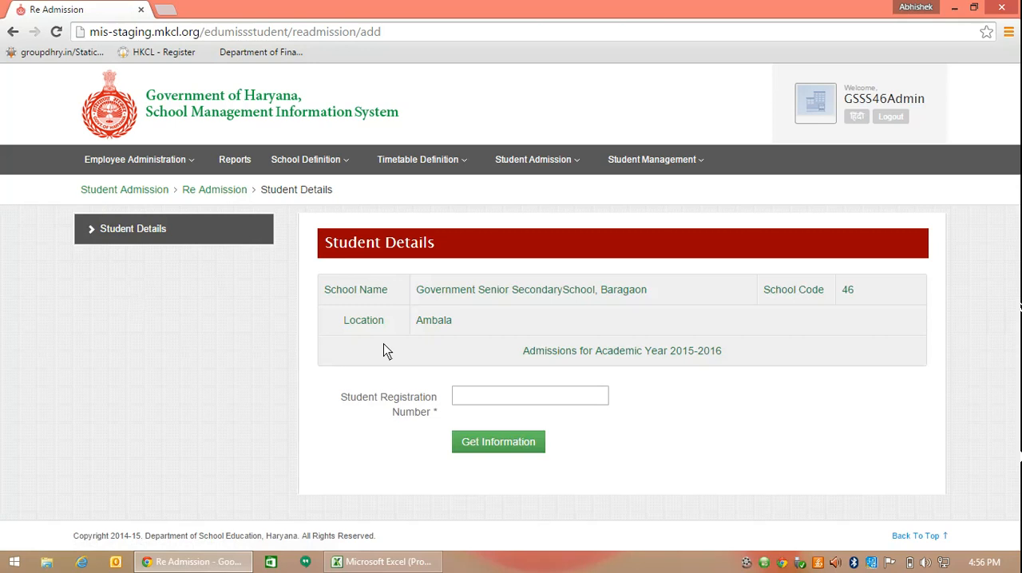
left_click(463, 398)
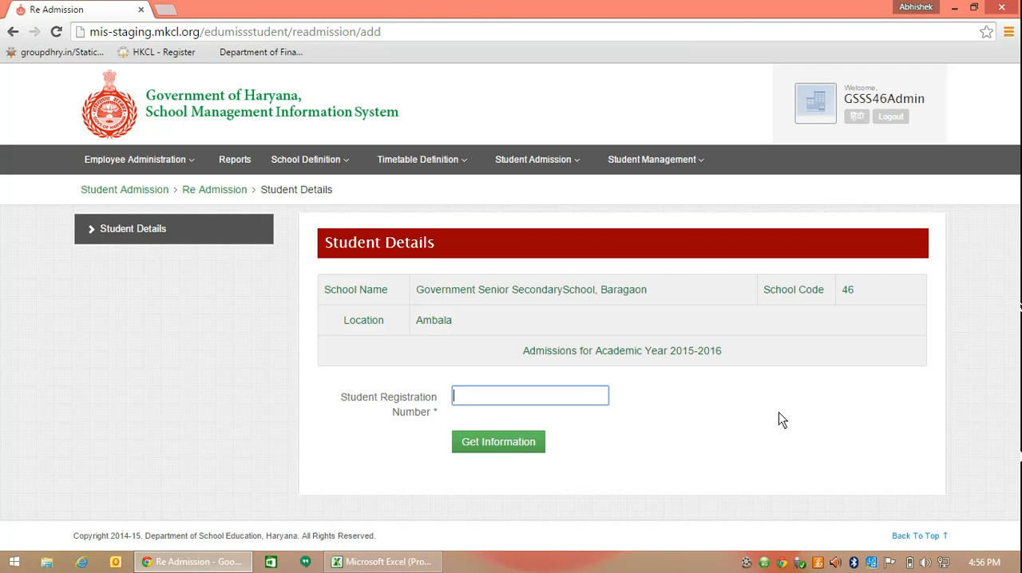
type("1500000072")
left_click(511, 445)
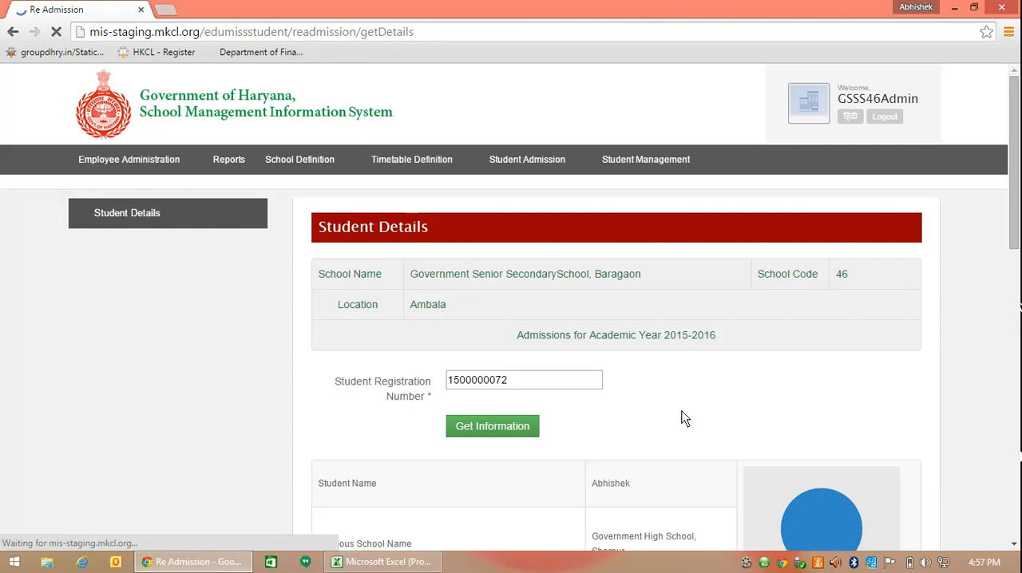
Fill in the student's admission number under Readmission in this School, set the admitting class to Seventh, and proceed.
scroll(690, 415, "down", 1)
scroll(689, 408, "down", 1)
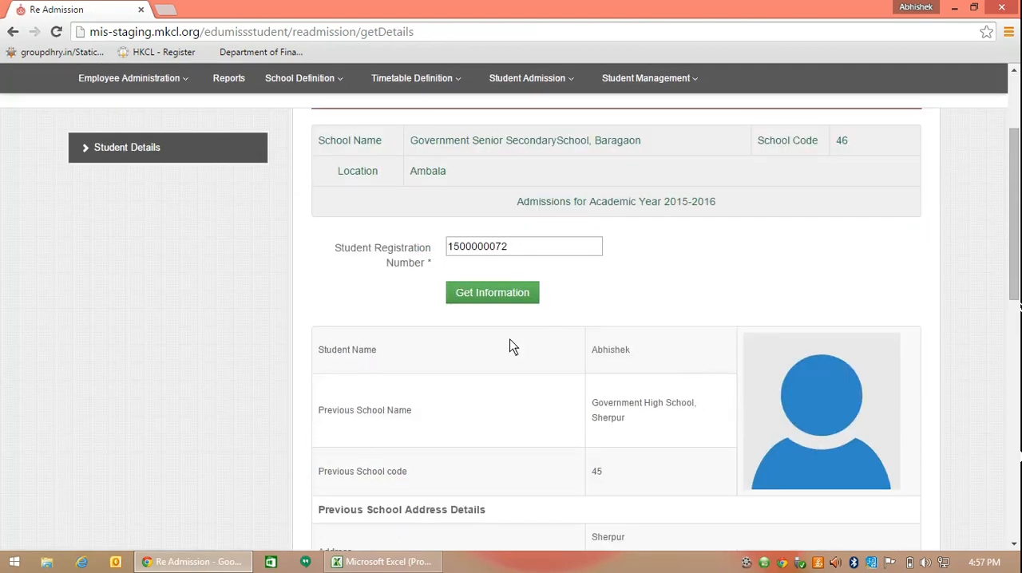
scroll(635, 395, "down", 1)
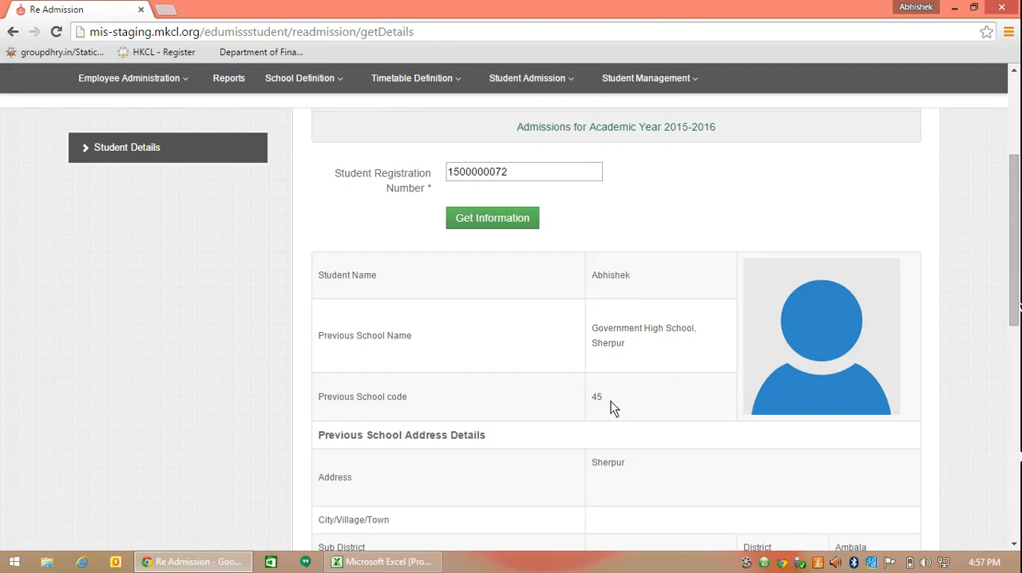
scroll(611, 406, "down", 7)
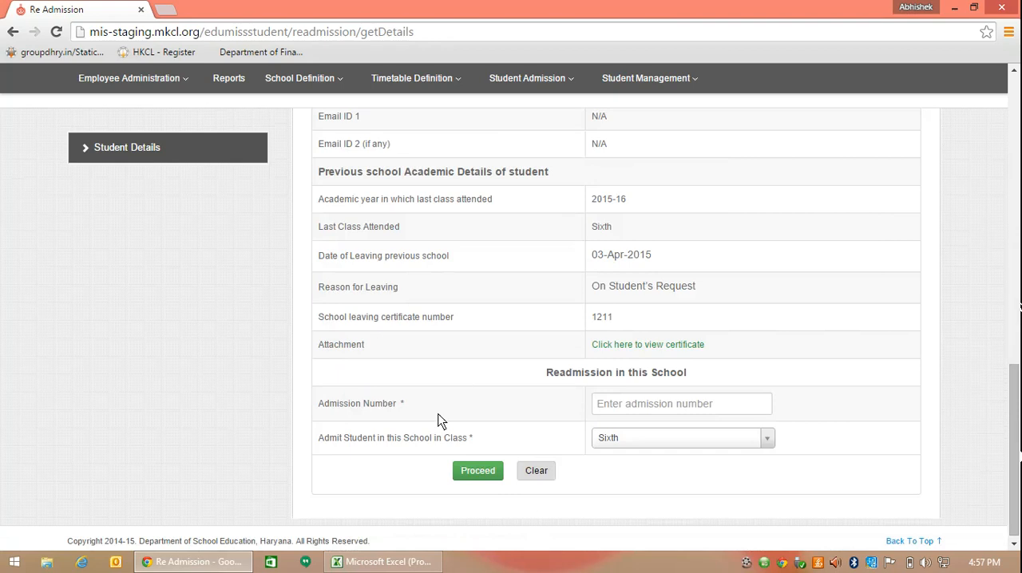
left_click(619, 406)
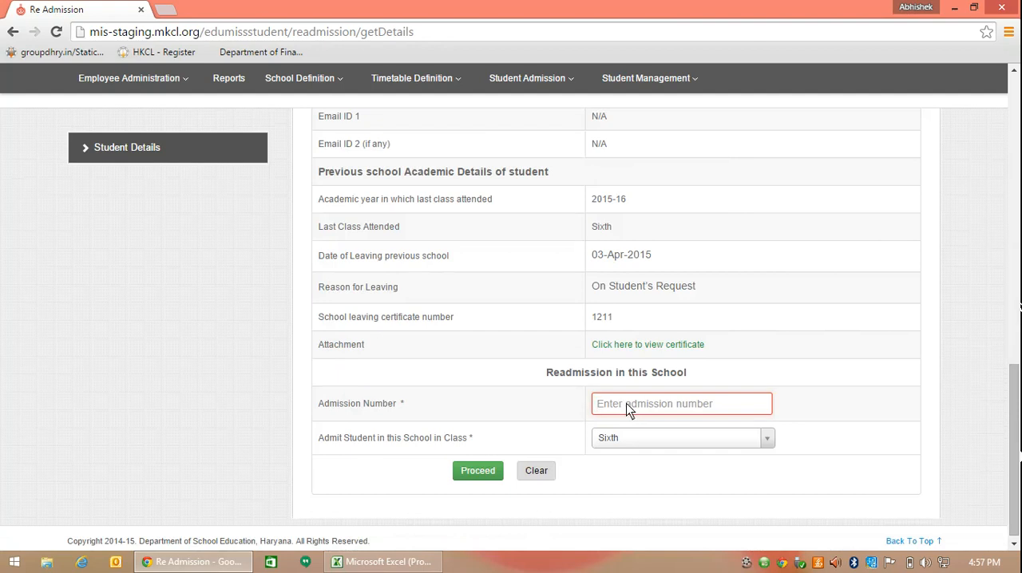
type("14787")
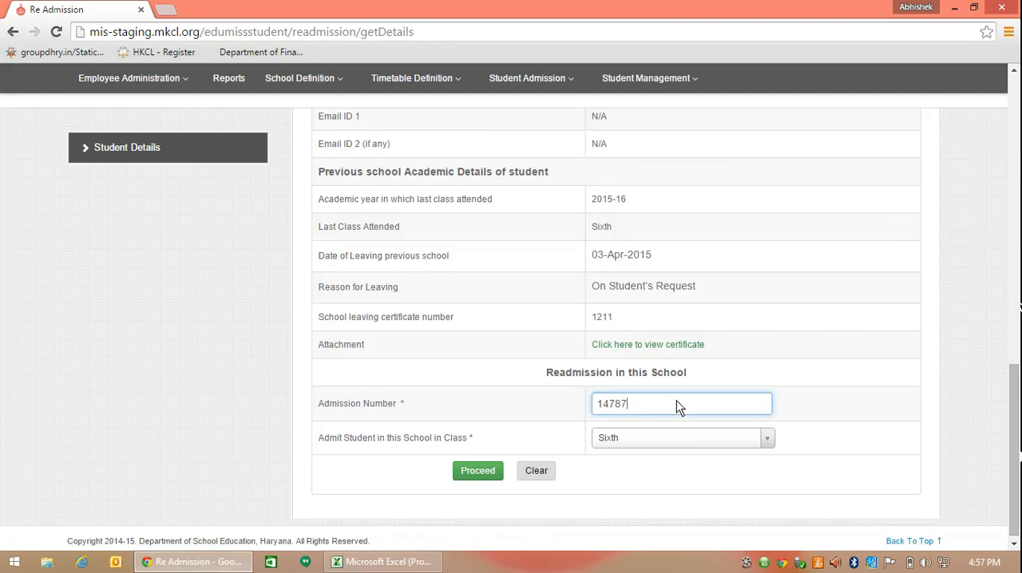
left_click(769, 438)
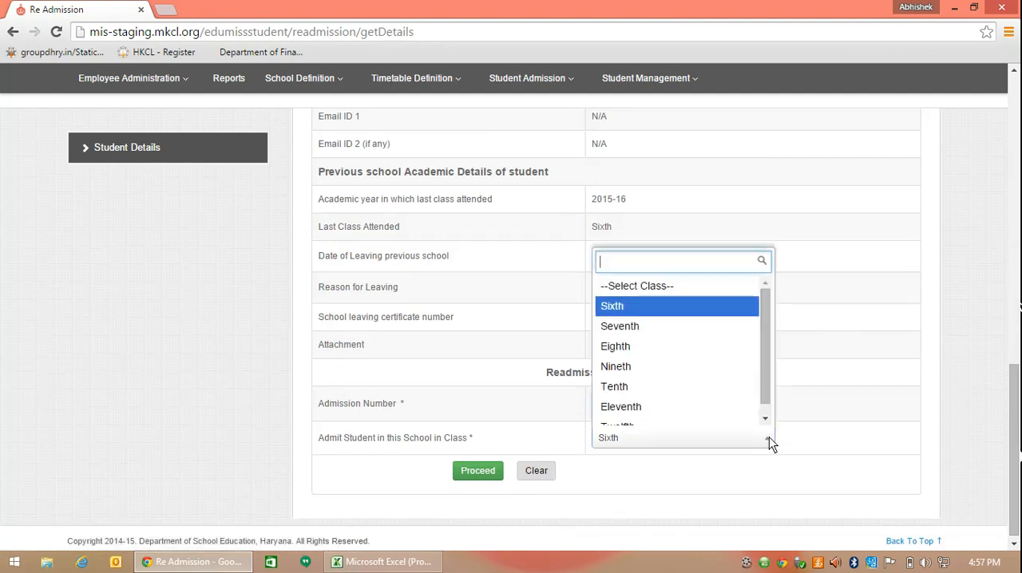
left_click(651, 324)
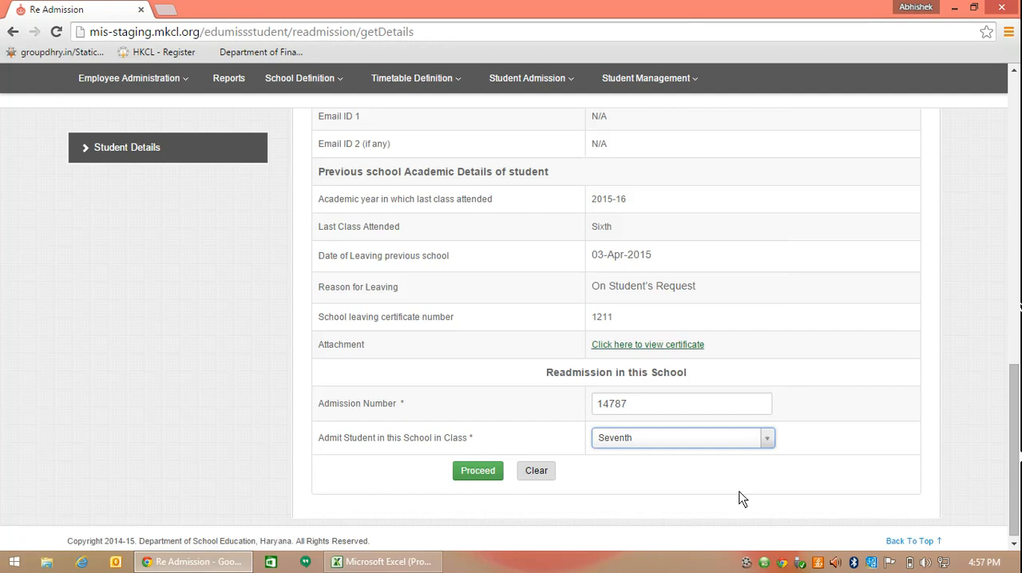
left_click(483, 473)
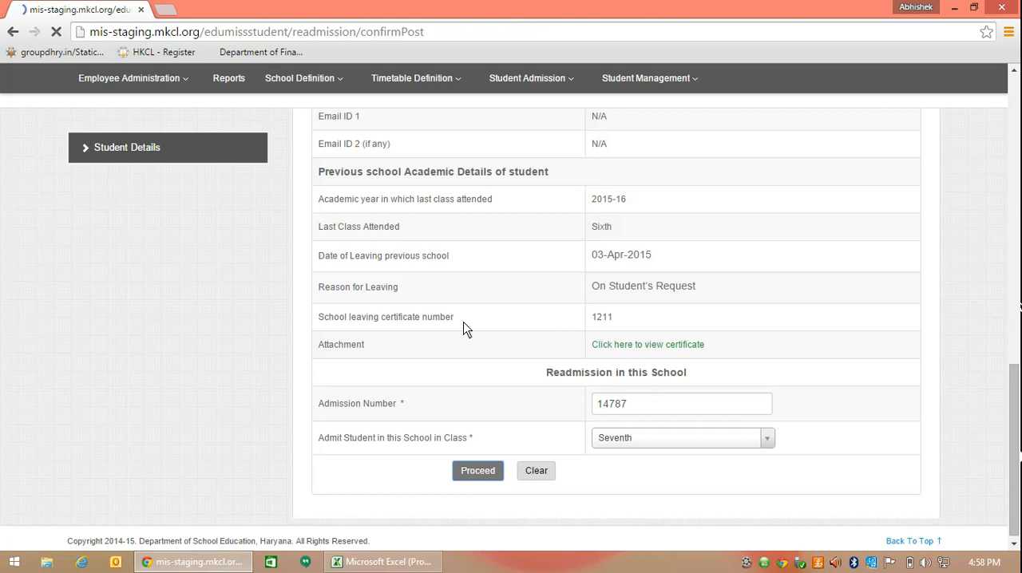
Confirm the re-admission of the student on the review page and save it.
scroll(465, 330, "down", 10)
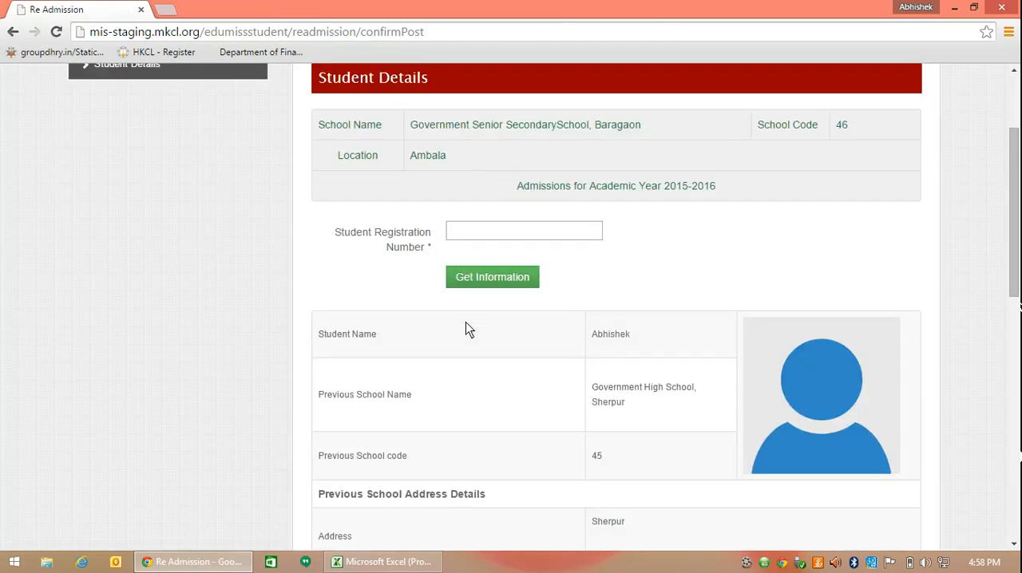
scroll(466, 329, "down", 2)
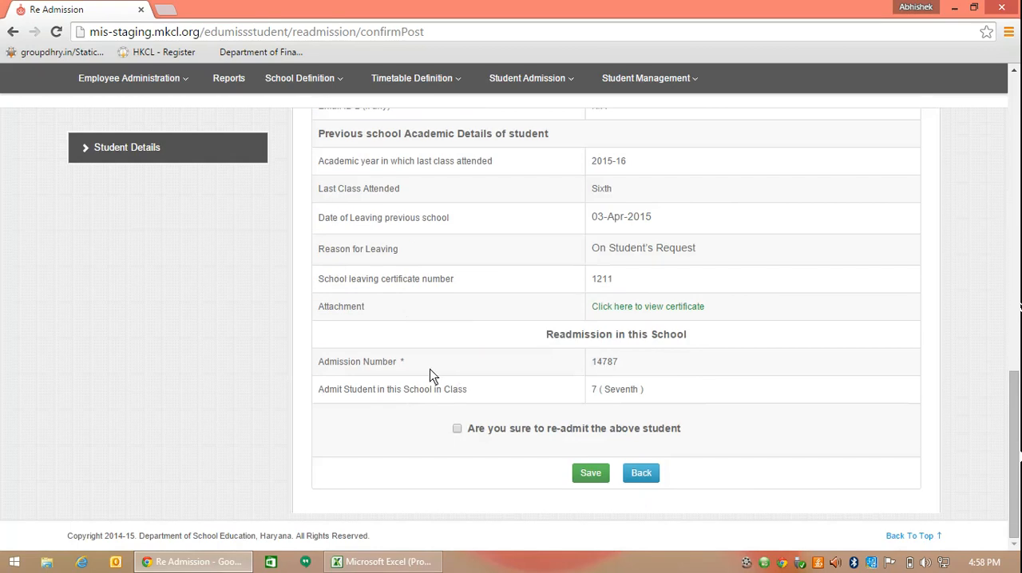
left_click(457, 430)
left_click(587, 475)
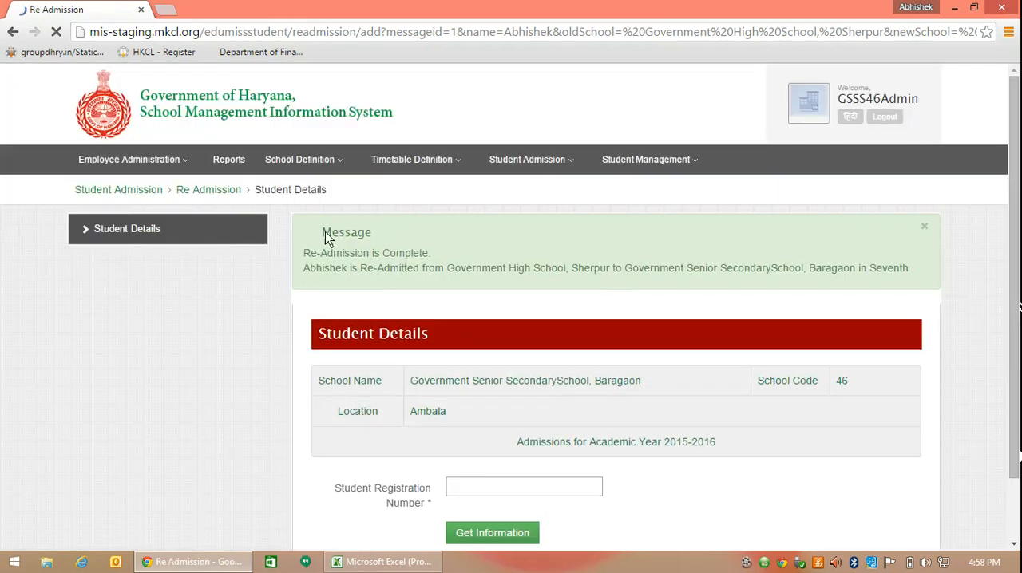
left_click_drag(324, 231, 328, 234)
left_click(313, 253)
scroll(889, 270, "down", 2)
scroll(888, 270, "up", 2)
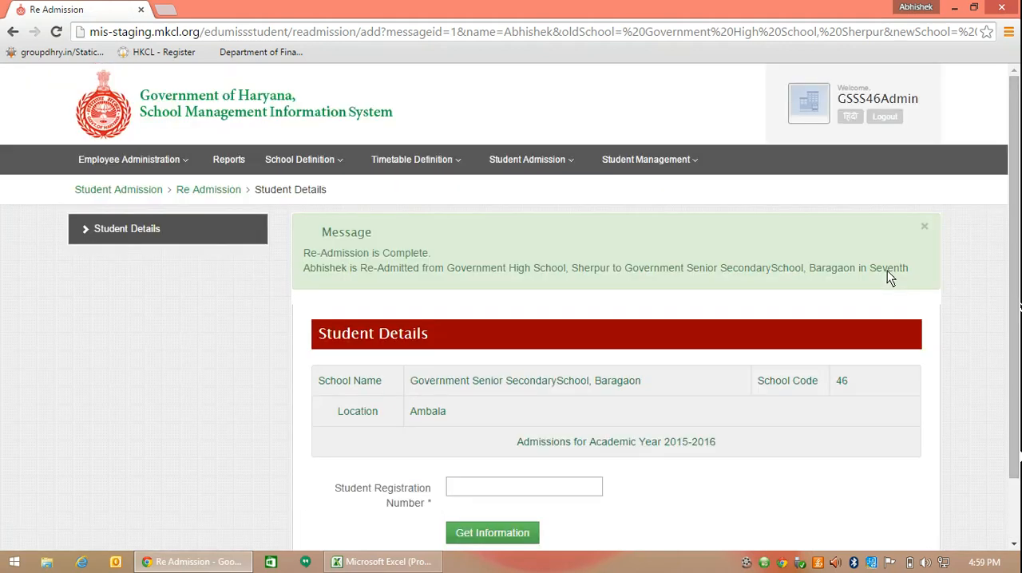